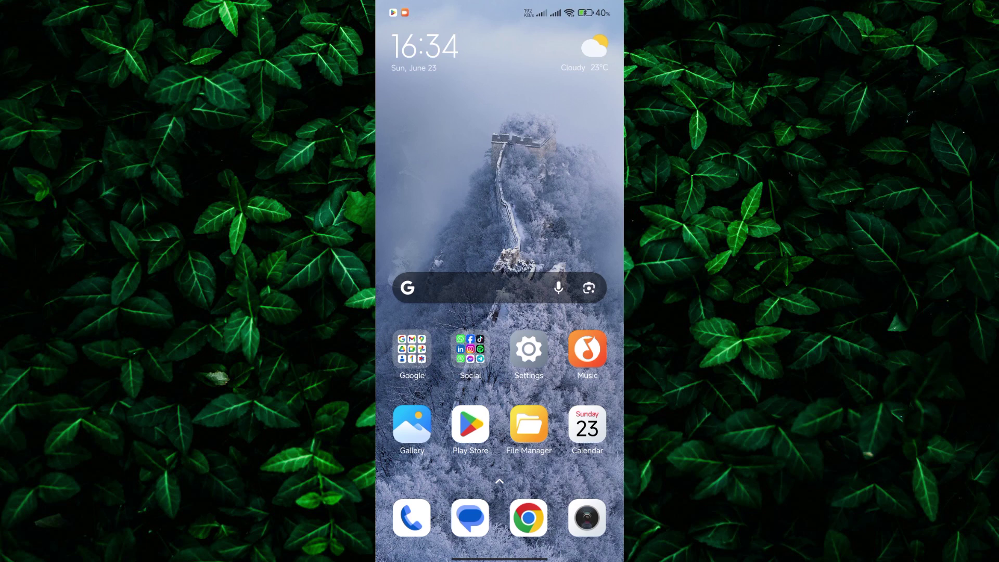
Launch Chrome on twitch.tv, then open and dismiss the browser's options menu
drag(499, 468, 500, 234)
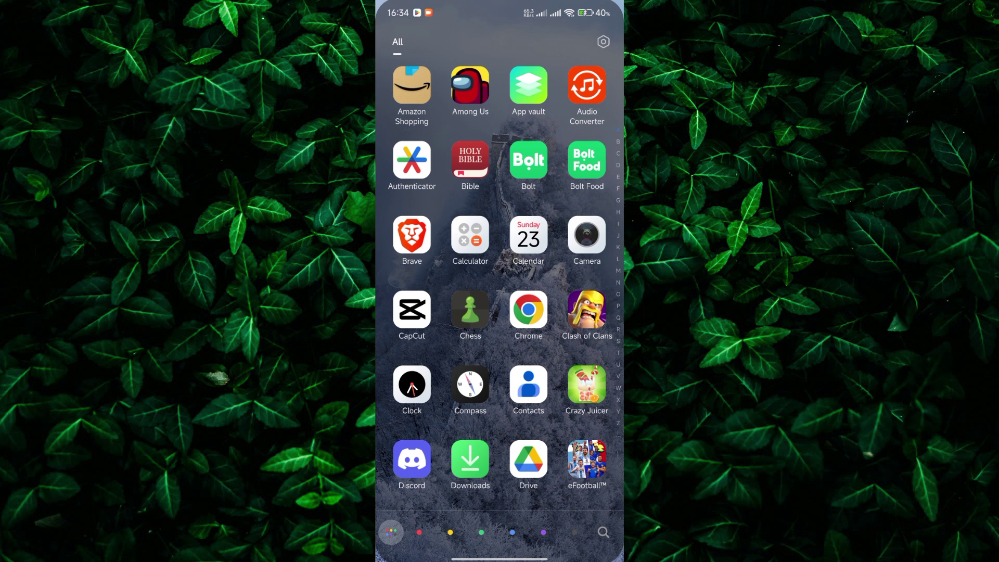
scroll(500, 312, down, 10)
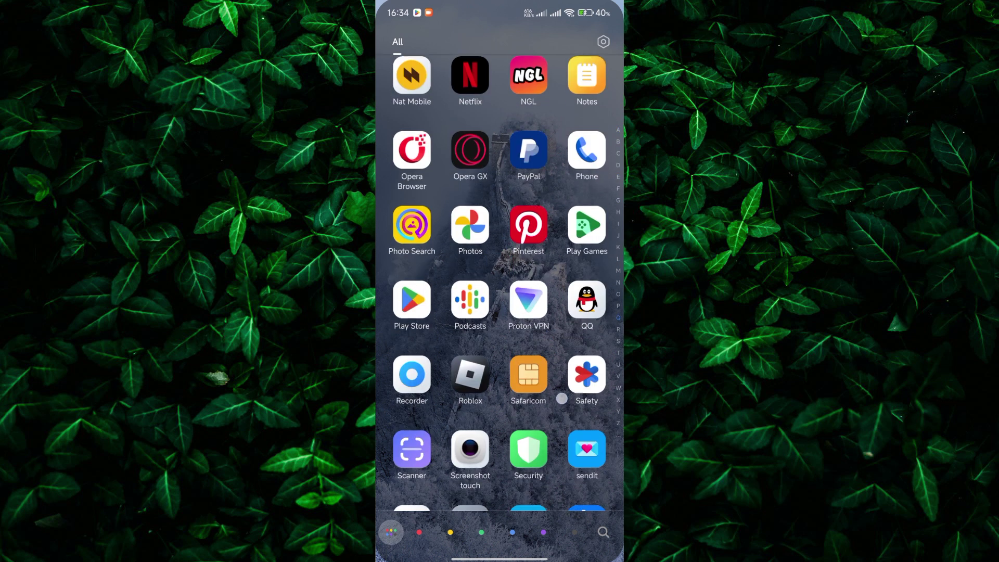
scroll(566, 390, down, 7)
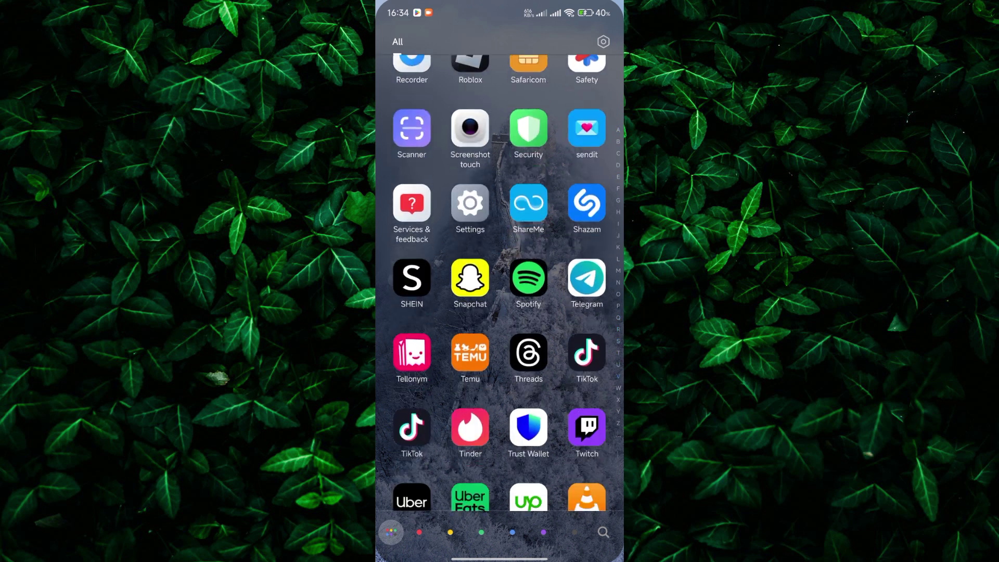
scroll(592, 291, down, 1)
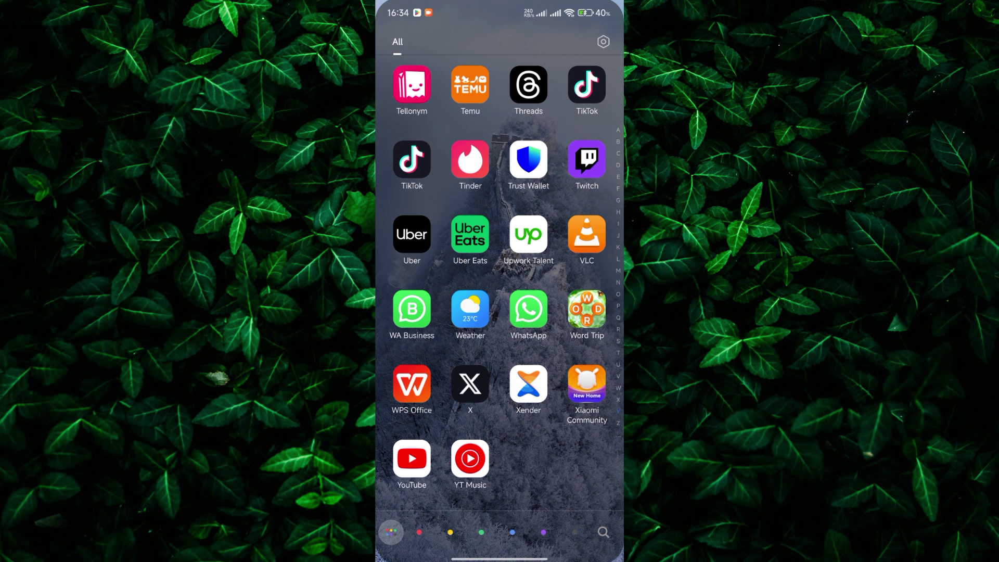
key(Escape)
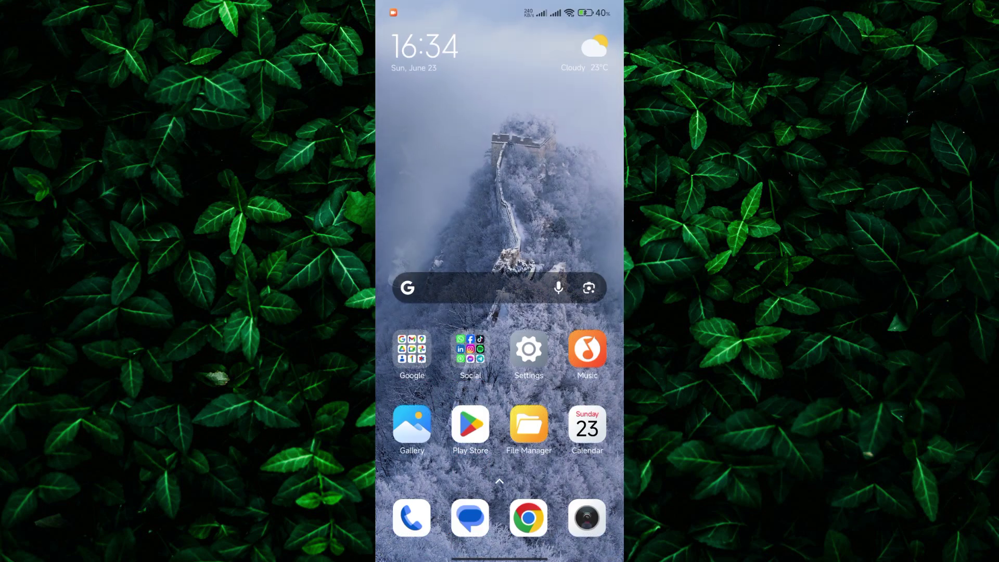
click(528, 517)
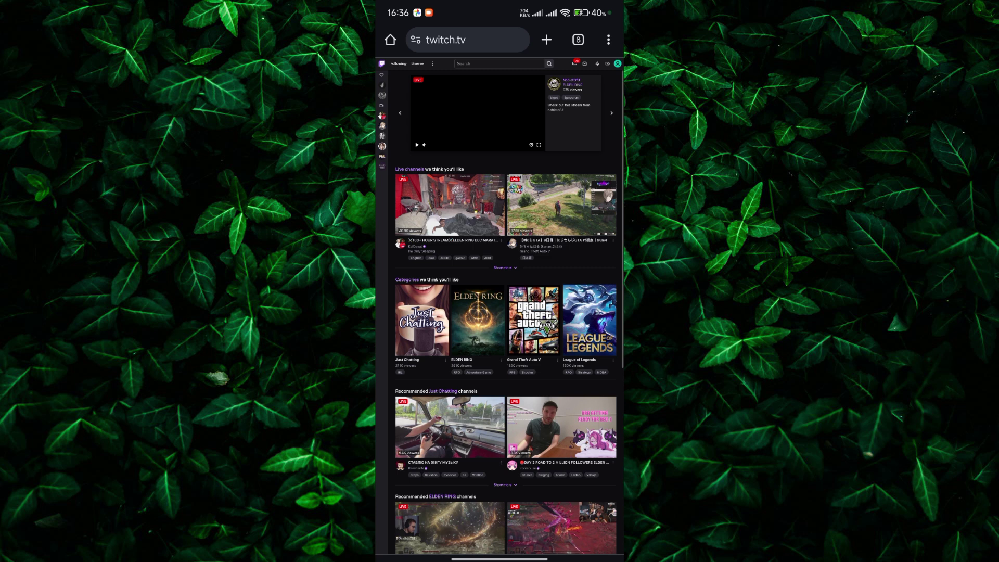
click(608, 39)
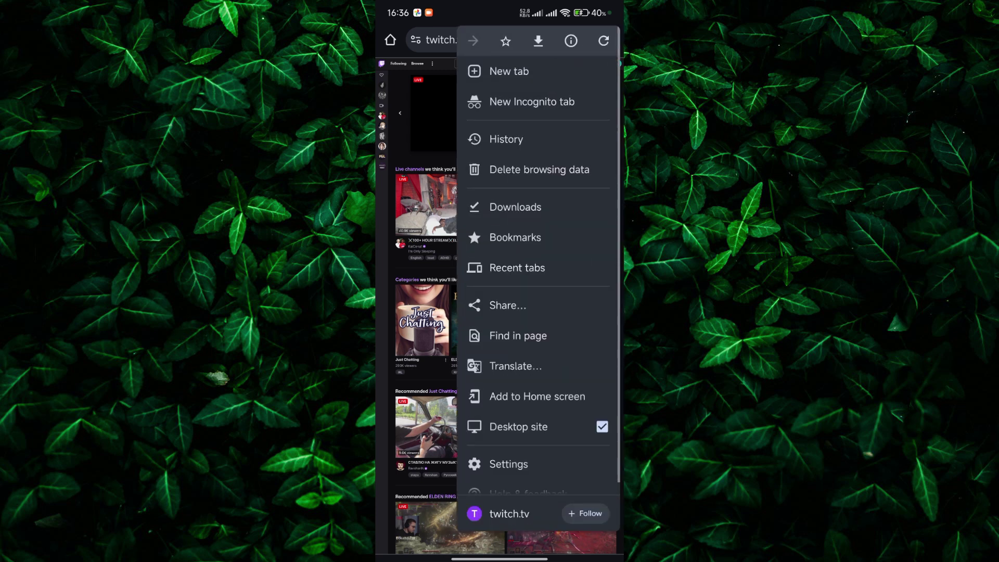
click(432, 347)
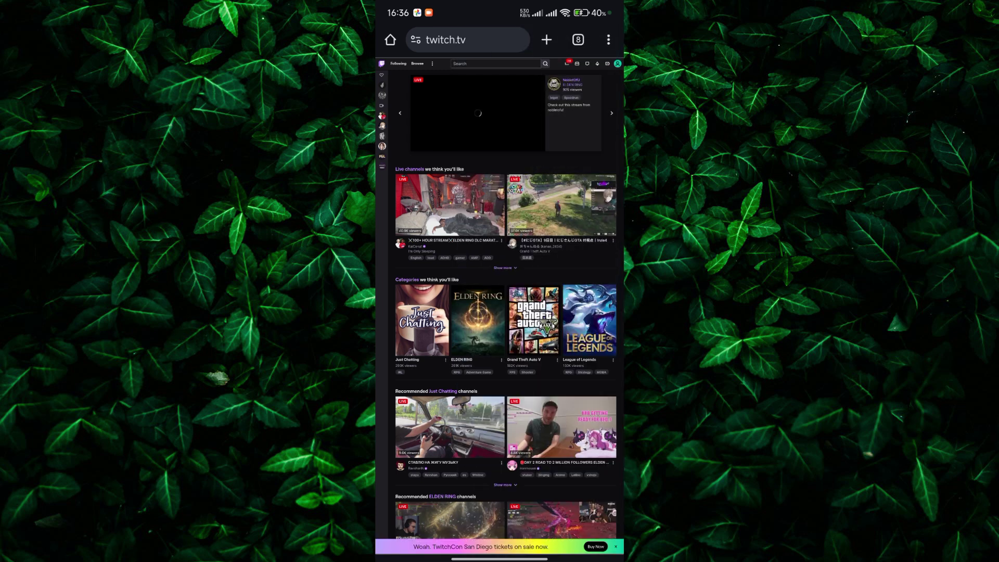
Go from the avatar menu through Settings and Channel and Videos to the dashboard Settings gear
click(617, 63)
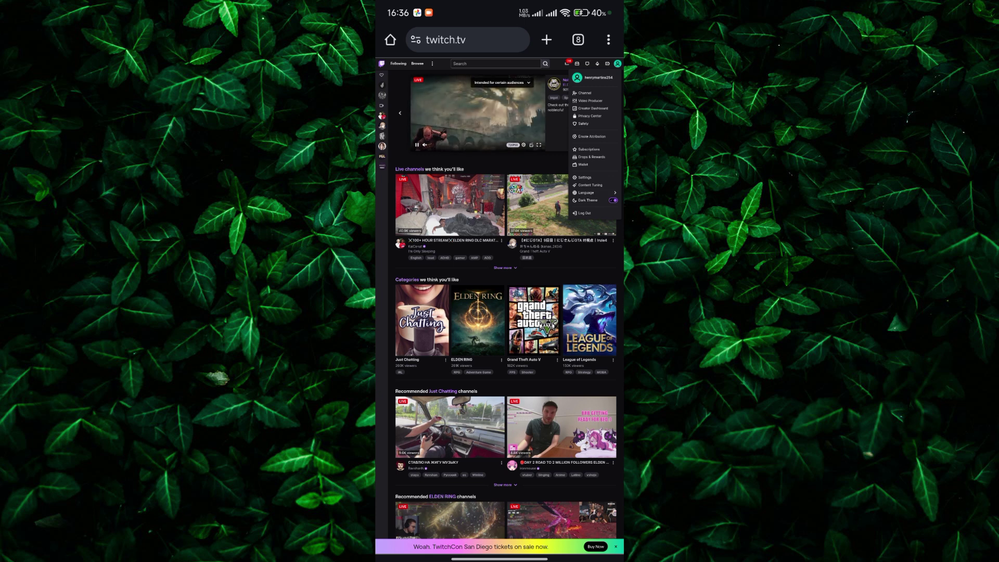
click(585, 177)
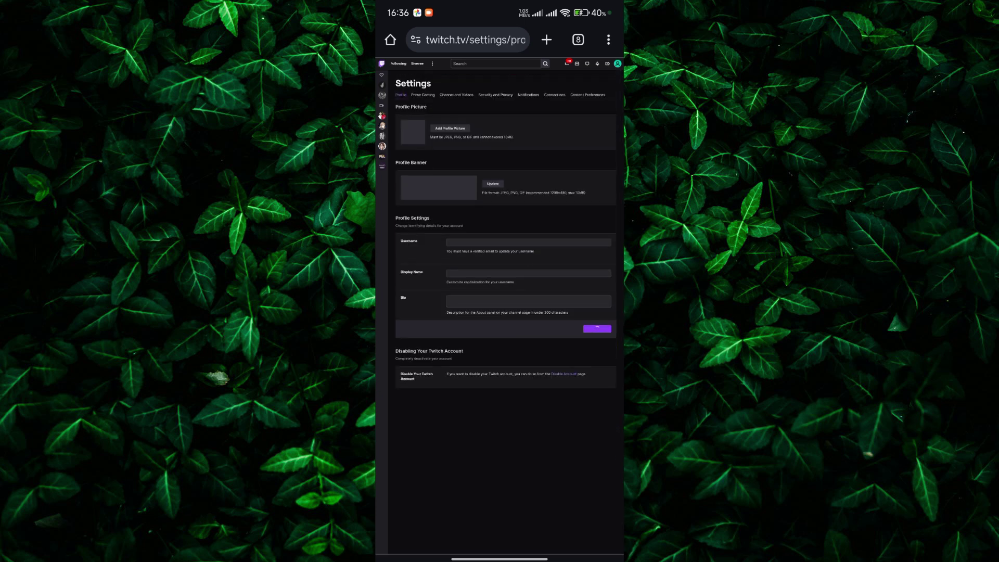
click(458, 93)
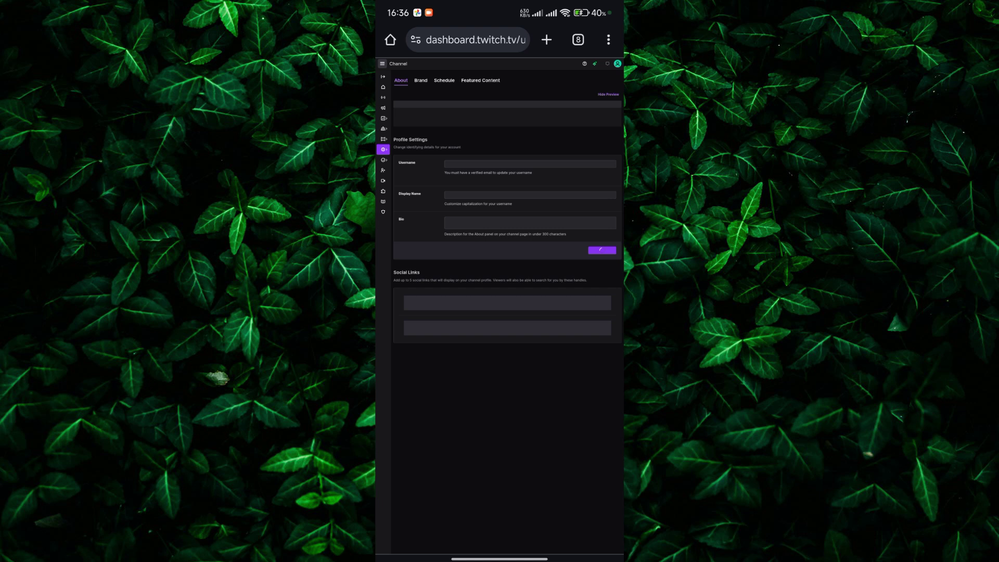
click(384, 149)
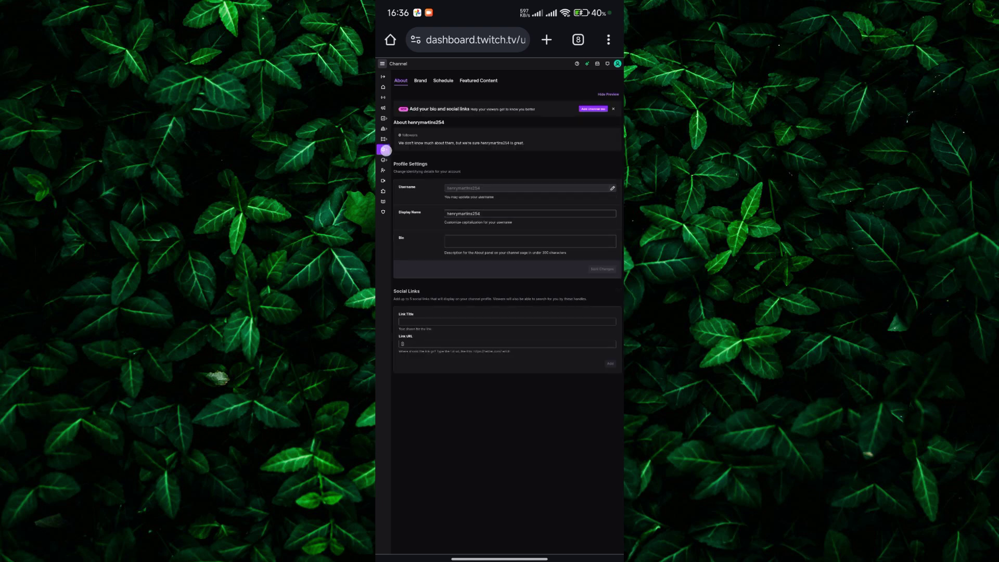
In Stream settings, zoom in on VOD Settings and turn on Store past broadcasts
click(406, 150)
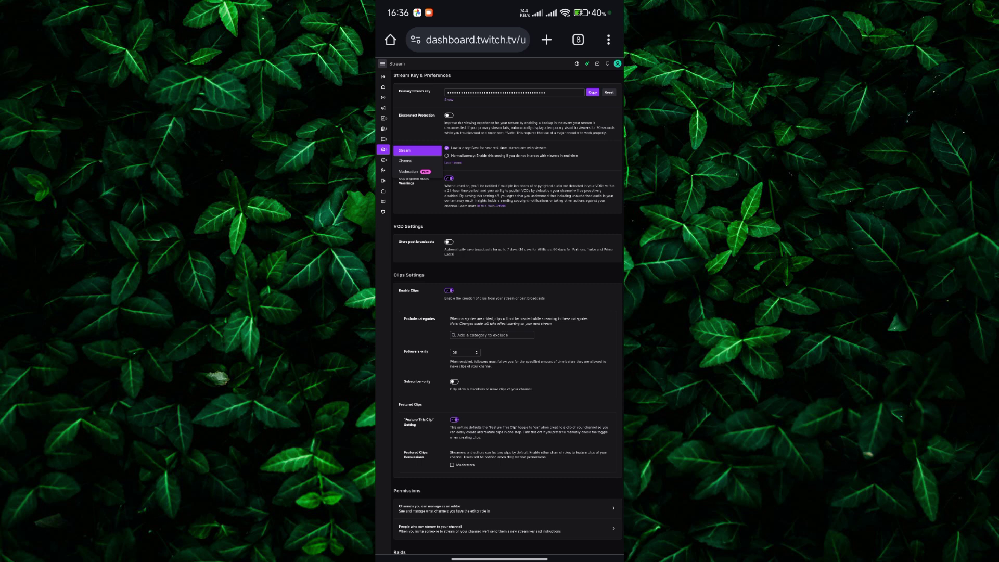
mouse_move(502, 164)
mouse_down()
mouse_move(516, 288)
mouse_move(551, 281)
mouse_up()
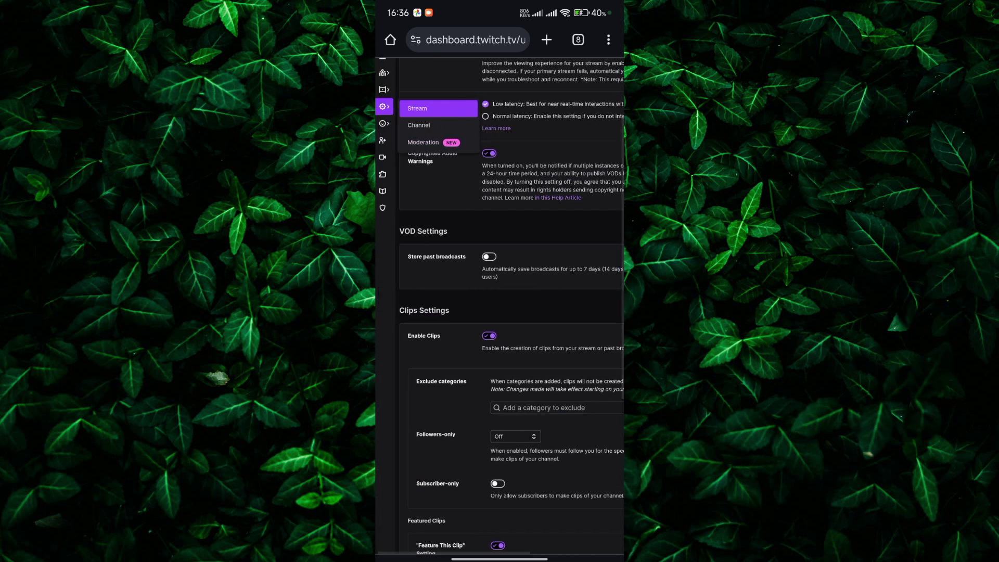
click(489, 256)
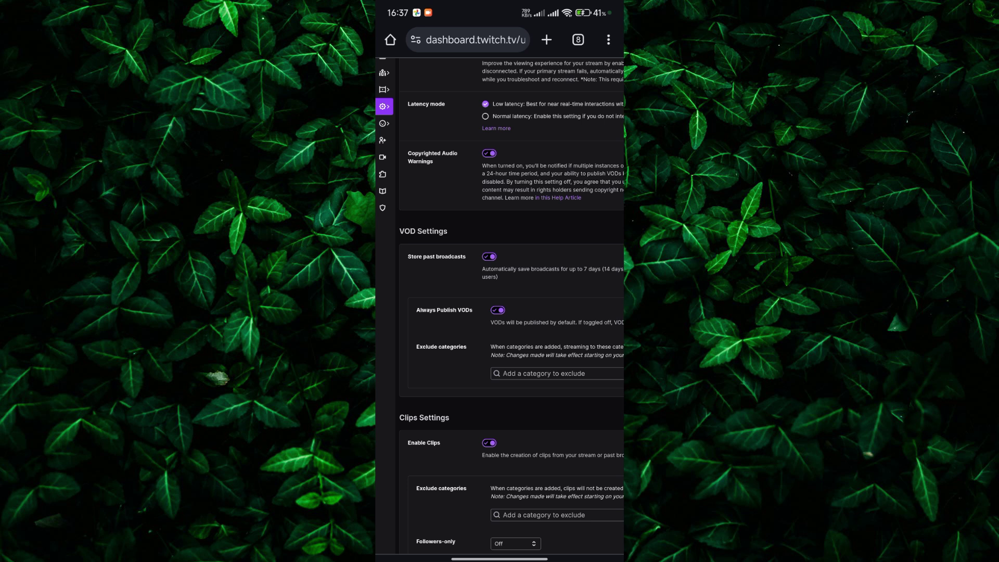
scroll(573, 328, down, 2)
scroll(569, 323, up, 3)
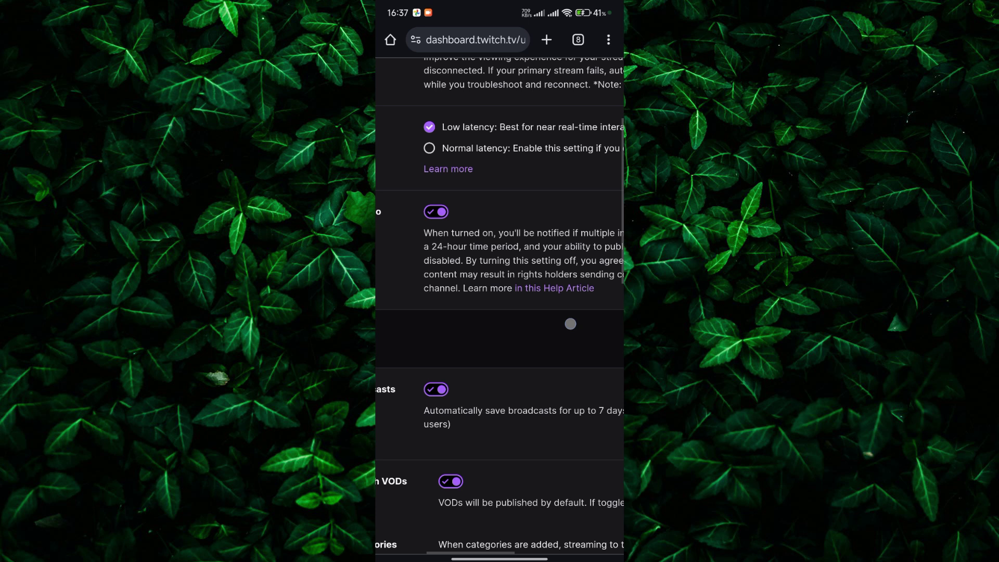
scroll(569, 323, up, 5)
scroll(499, 312, down, 3)
scroll(534, 285, down, 3)
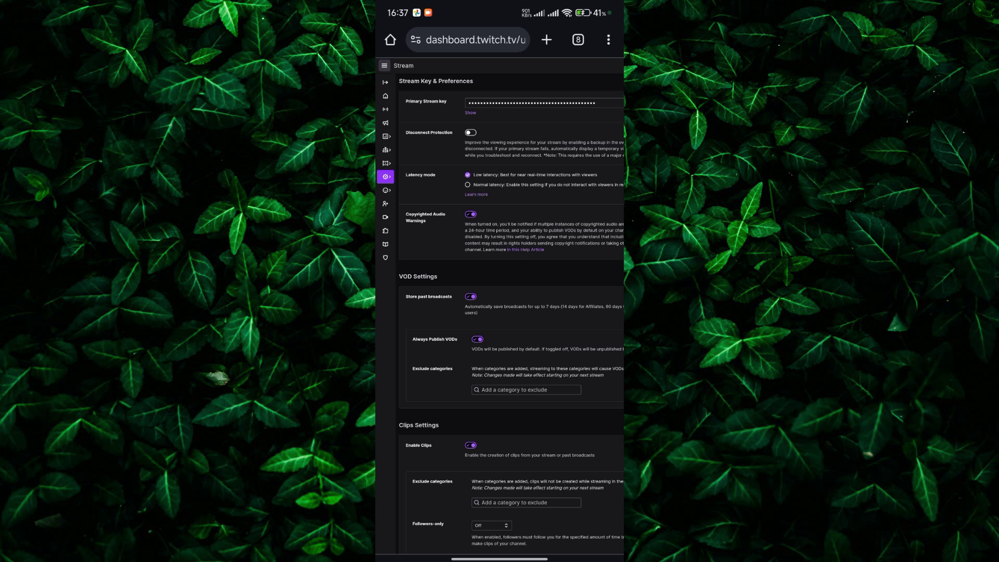
Swipe up from Chrome's Twitch dashboard to the Android home screen
drag(508, 513, 509, 358)
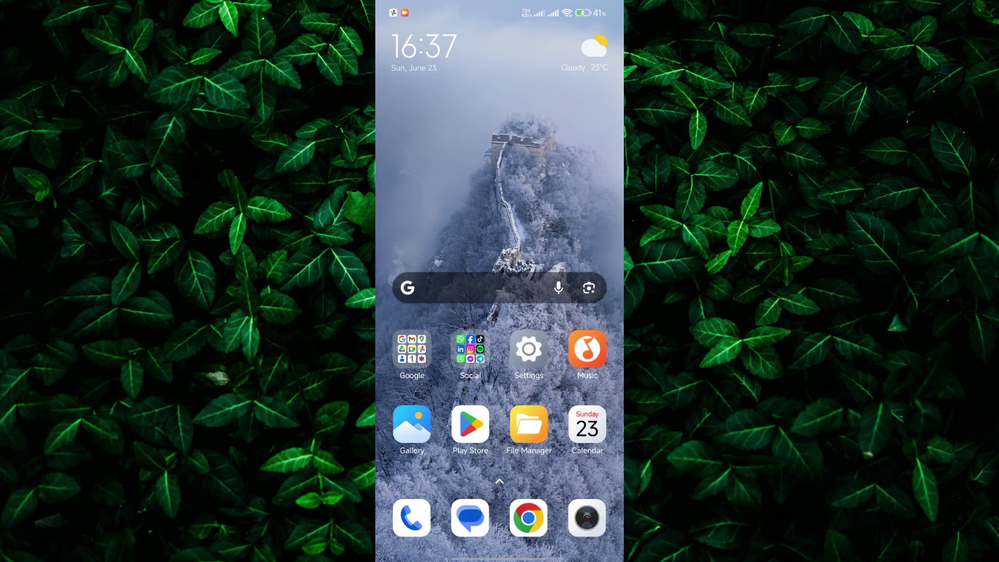